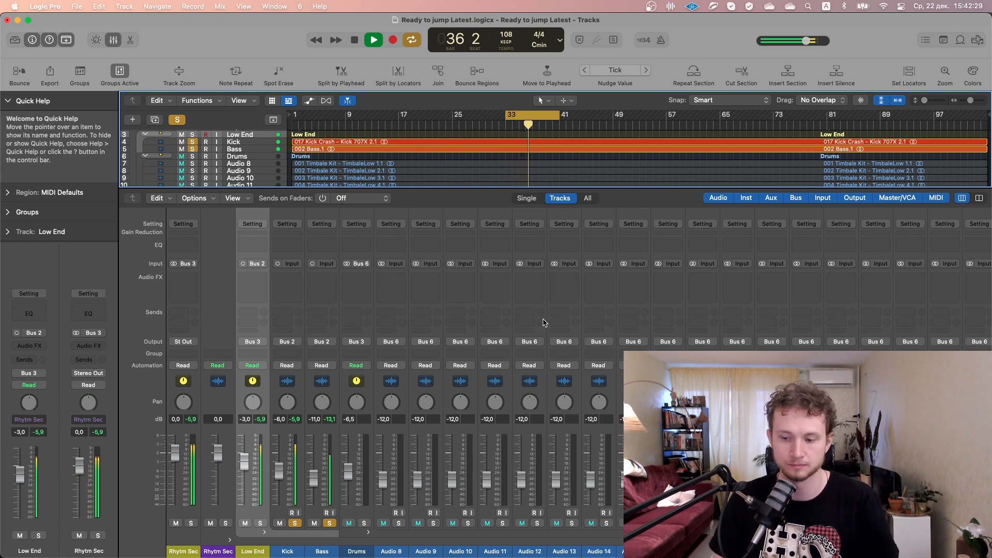
- Stop playback and insert a mono Neutron 3 plug-in on the Kick channel
key(space)
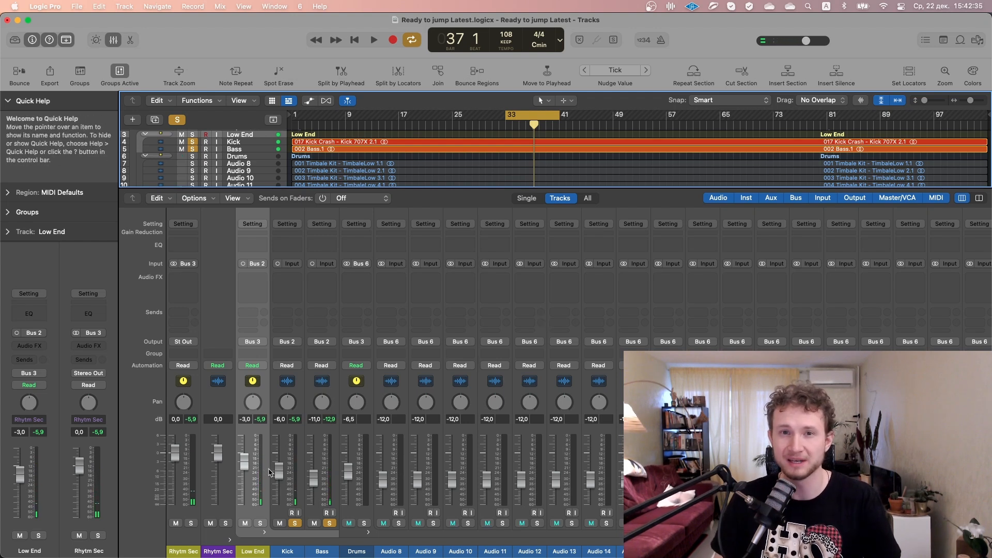
click(281, 518)
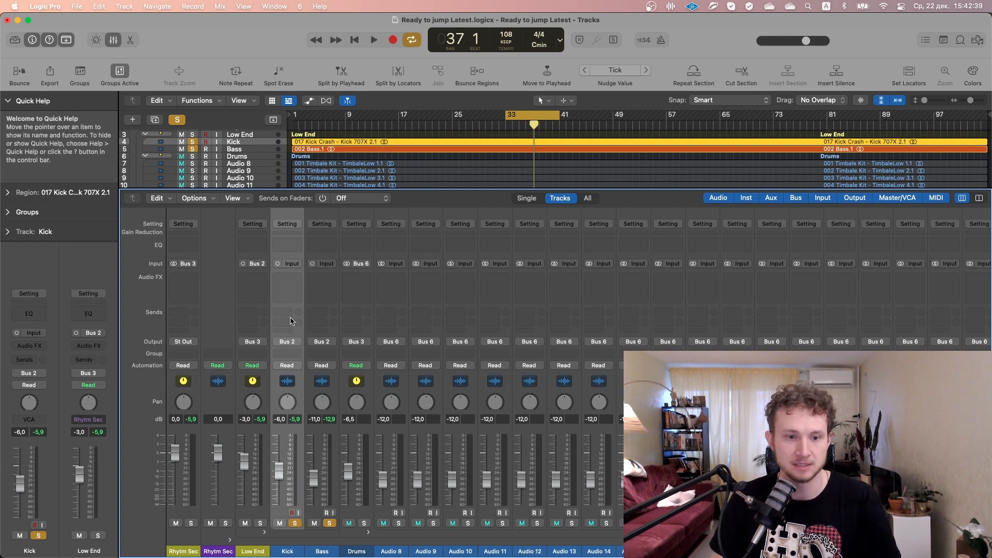
click(291, 282)
mouse_move(316, 304)
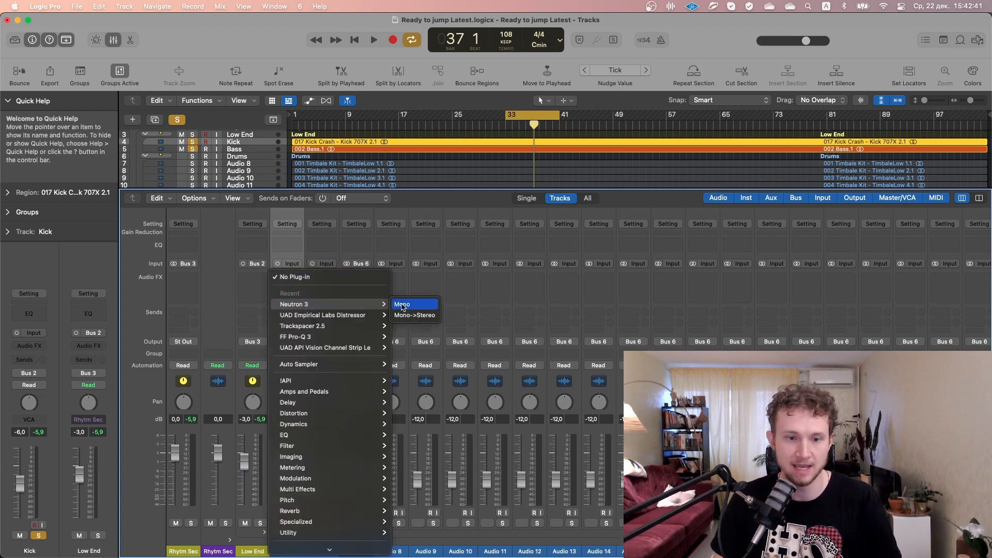
click(403, 305)
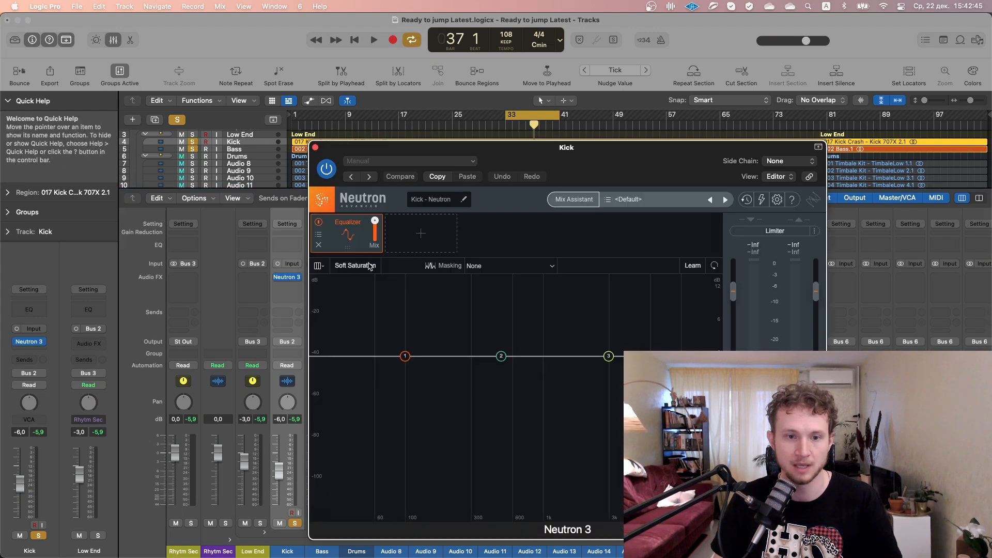
- Replace the Equalizer module in the Kick's Neutron with a Sculptor using the Percussion Kick target, and lower its amount to 0
click(319, 247)
click(338, 238)
click(340, 323)
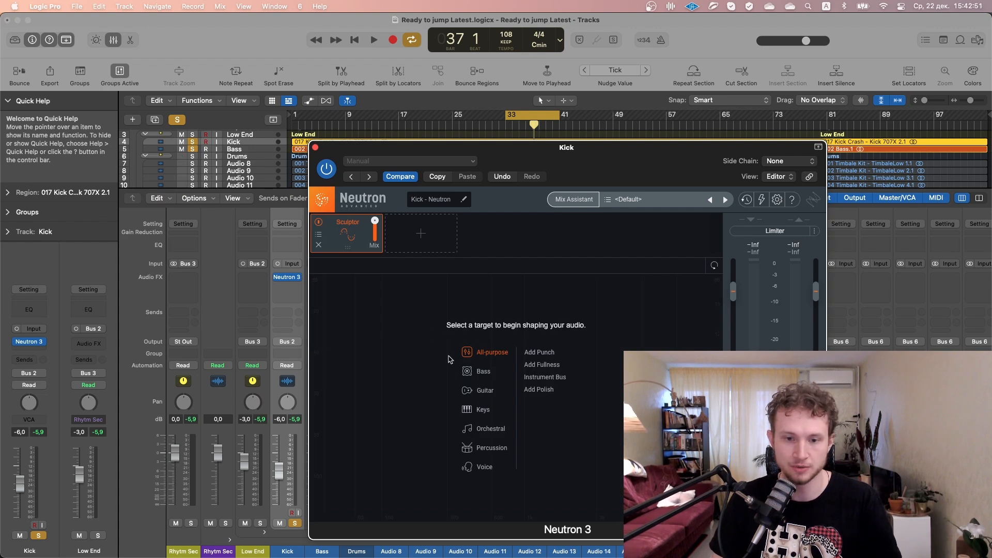
click(491, 449)
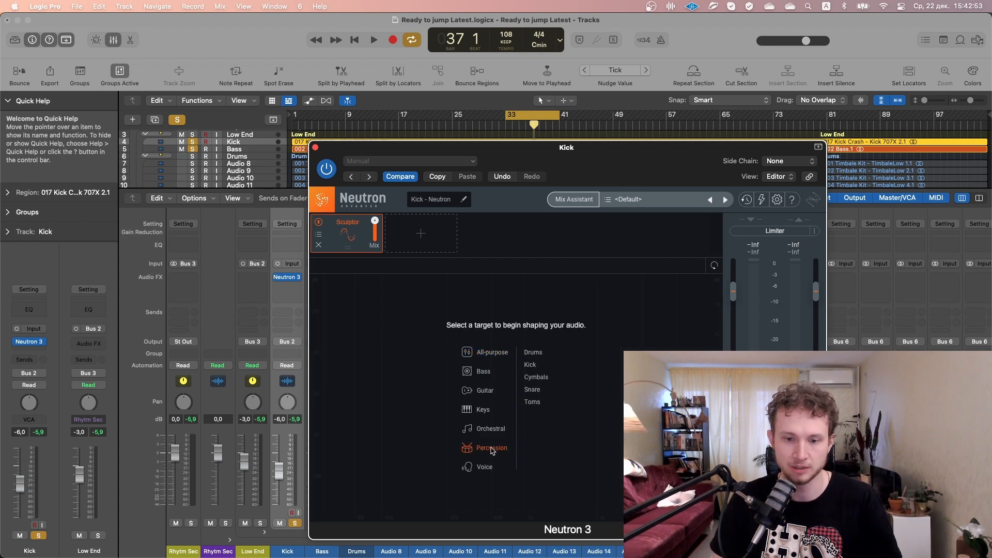
click(530, 365)
drag(494, 315, 457, 488)
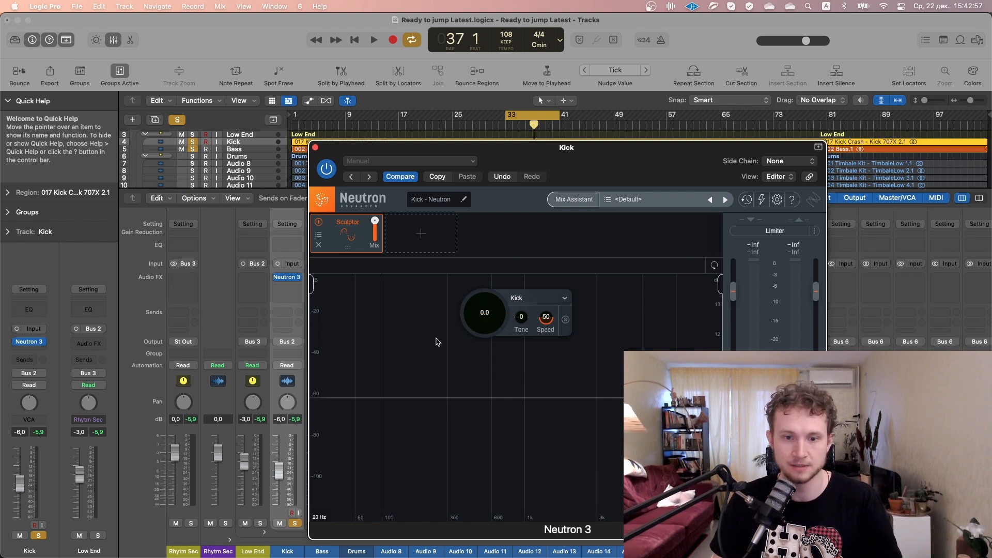
- Set the Kick's Sculptor amount to 40 and its Tone to 15 while the loop plays, and stop playback
key(space)
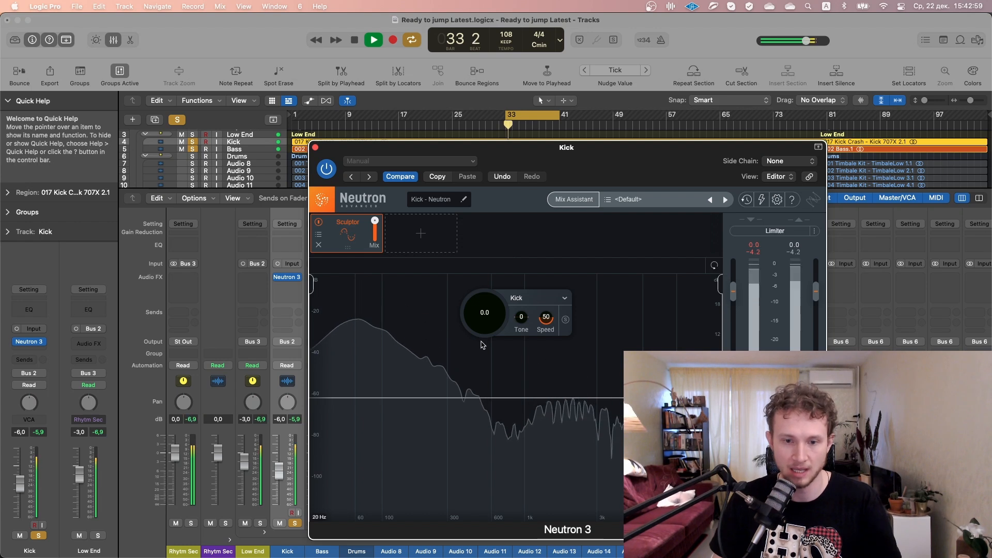
scroll(494, 330, up, 1)
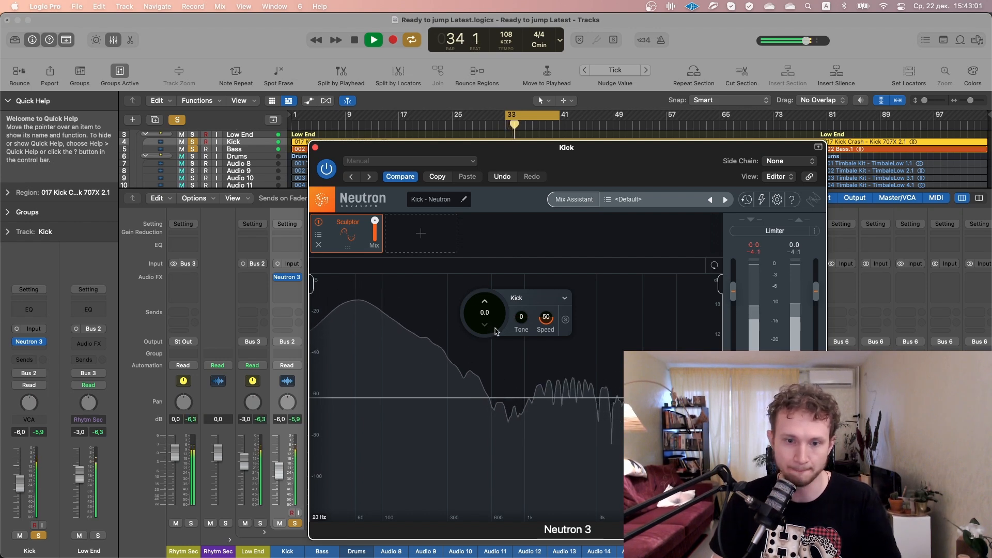
drag(496, 321, 504, 280)
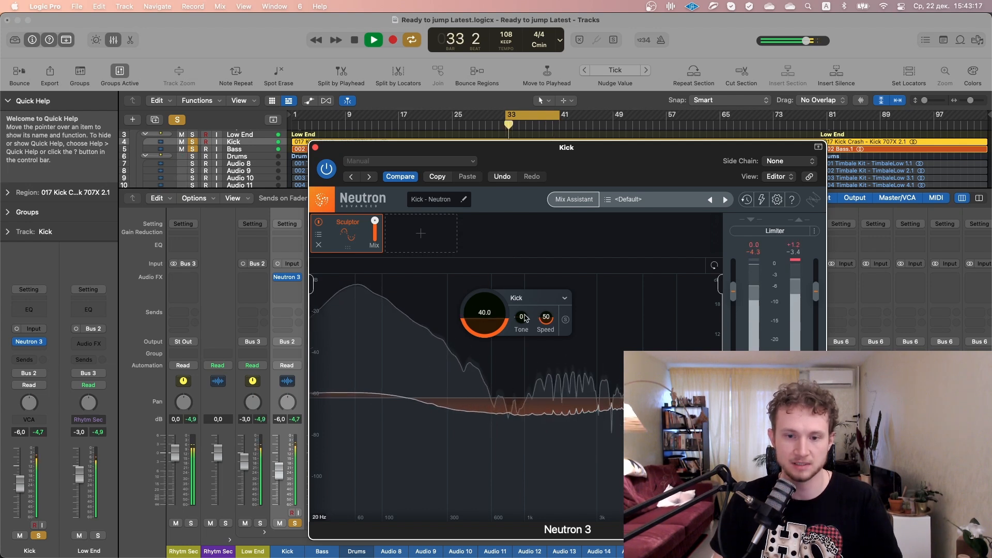
drag(524, 316, 527, 303)
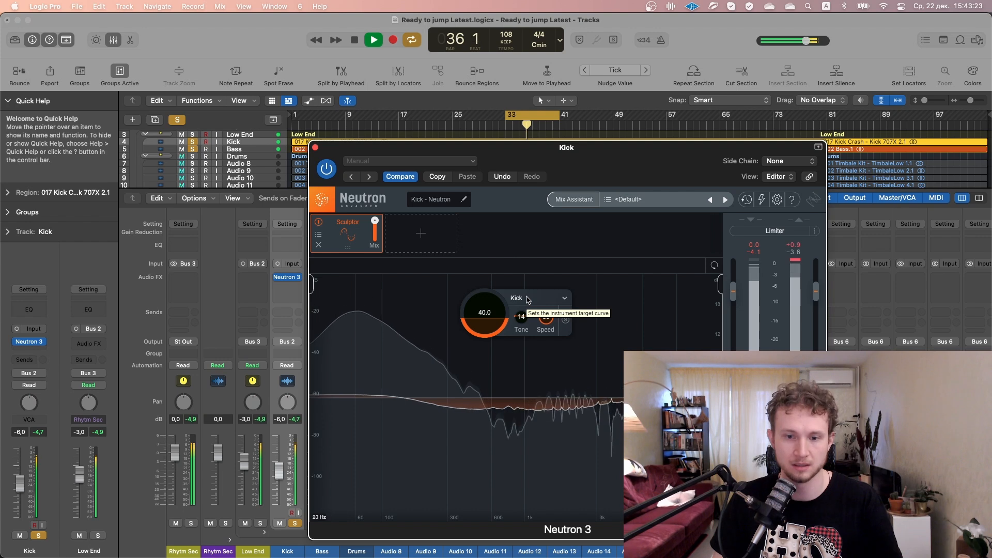
drag(527, 296, 529, 295)
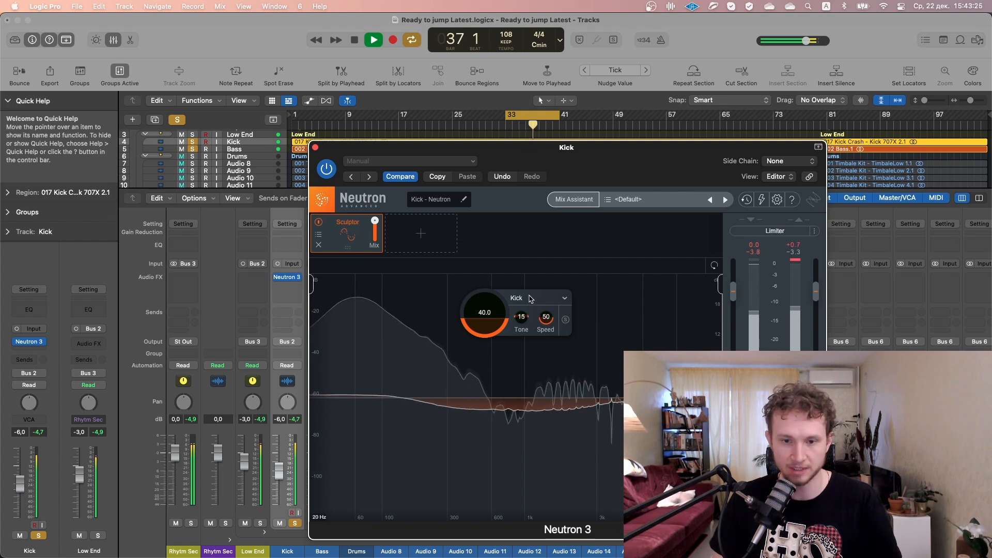
key(space)
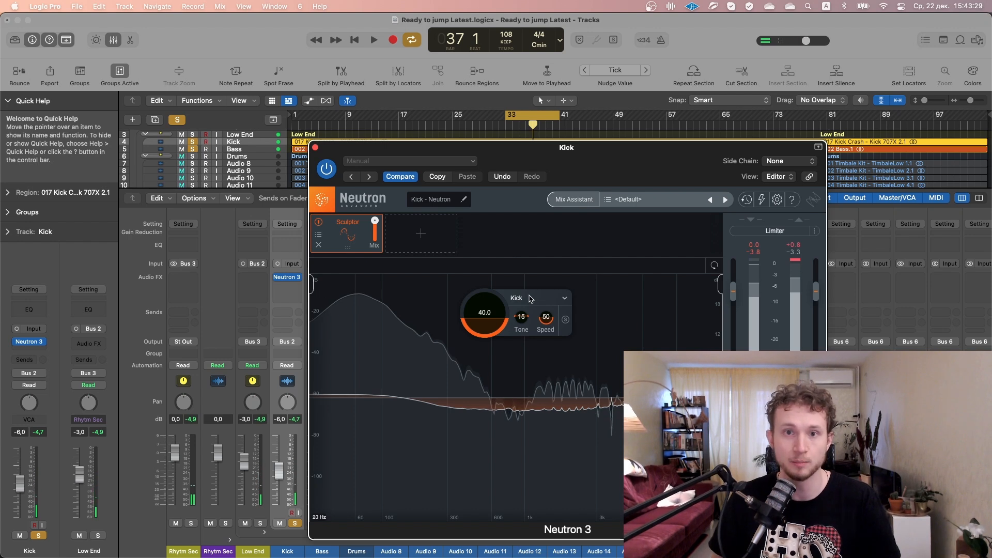
- Audition the shaped kick, raise its Sculptor amount to about 43.2, and close the plug-in window with playback stopped
key(space)
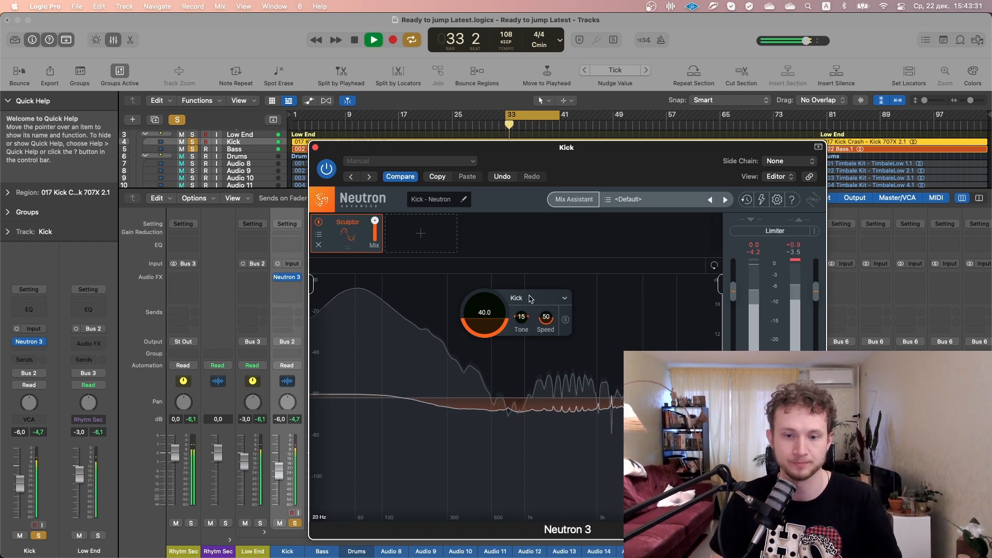
key(space)
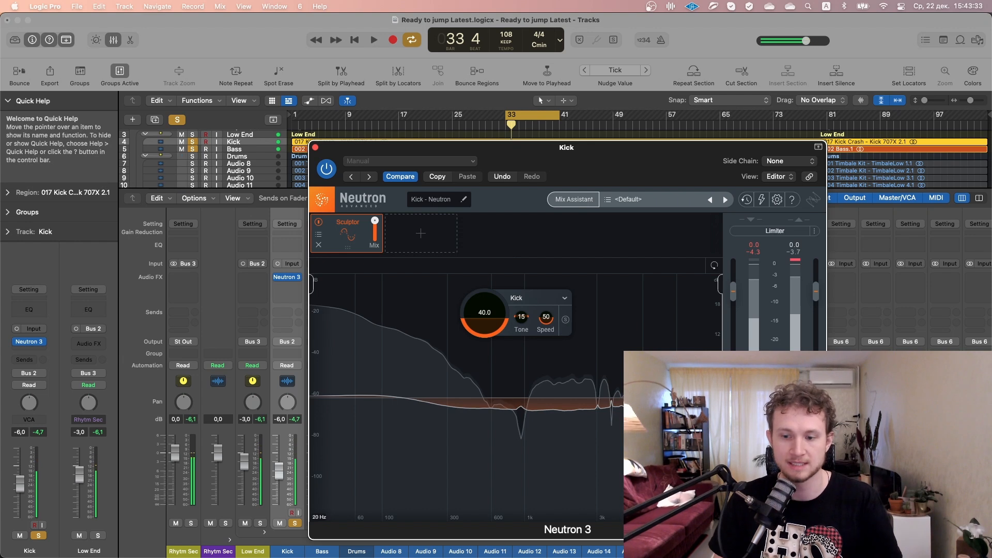
key(space)
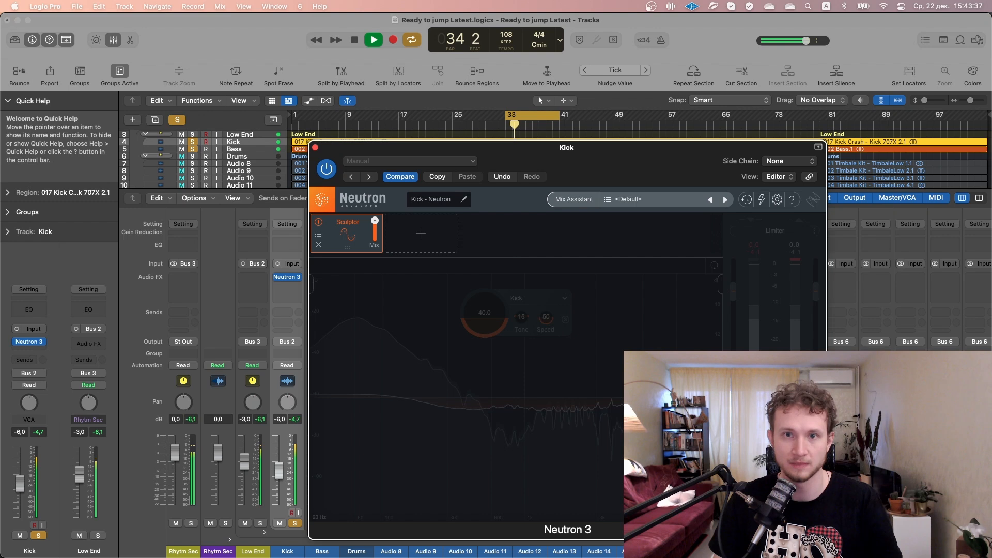
click(775, 509)
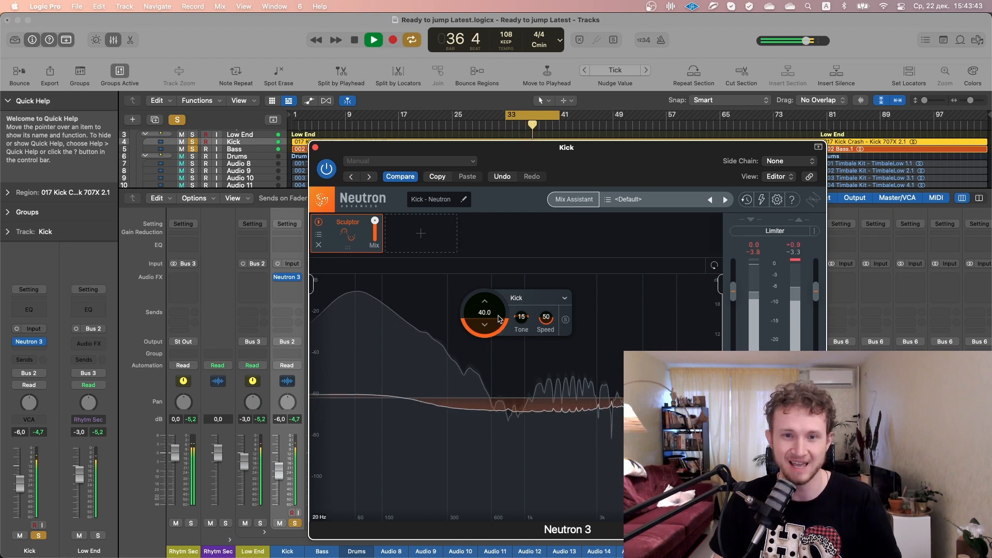
drag(499, 319, 501, 315)
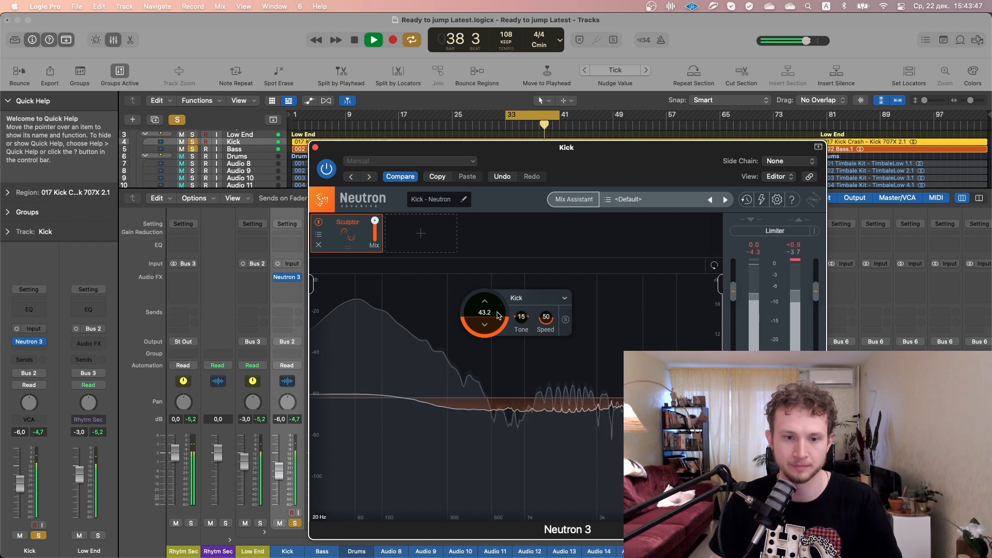
key(space)
key(super+w)
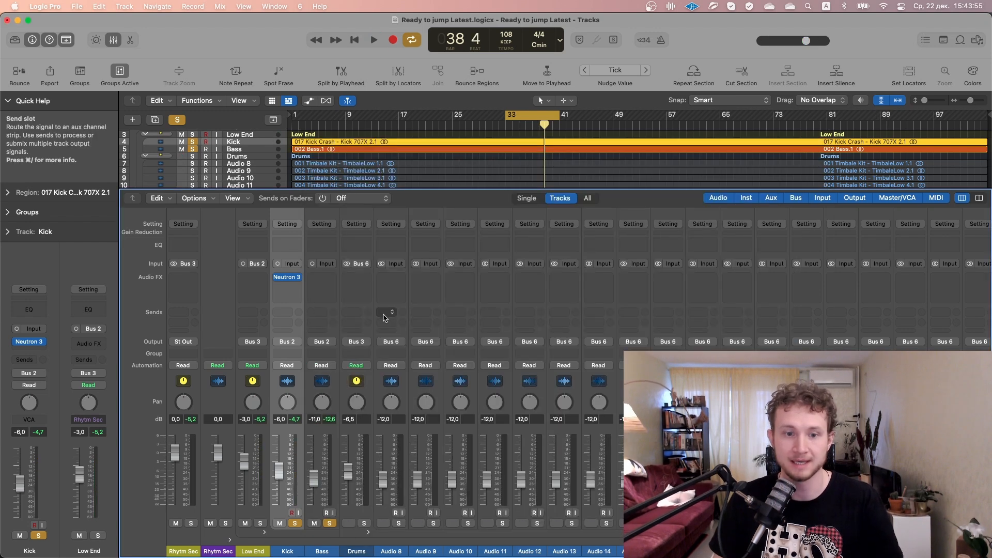
- Insert a mono Neutron 3 plug-in on the Bass channel
click(327, 280)
mouse_move(403, 304)
click(435, 305)
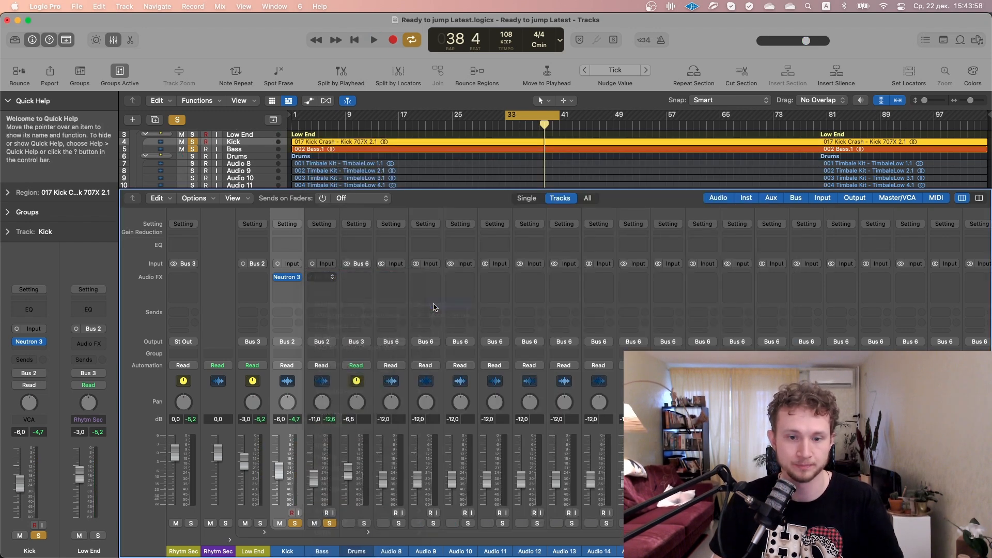
- Replace the Equalizer module in the Bass's Neutron with a Sculptor using the Bass target, and lower its amount to 0
click(319, 245)
click(350, 241)
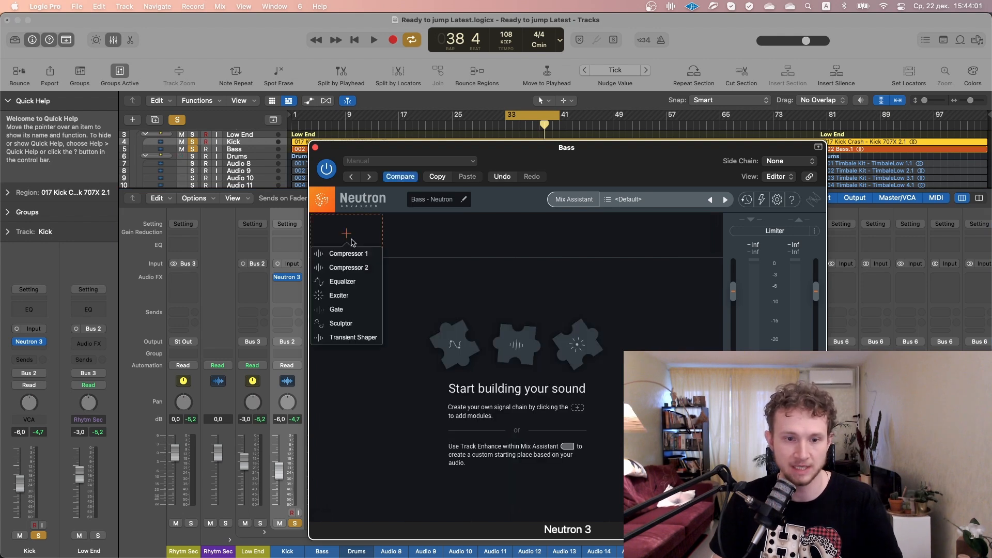
click(341, 323)
click(485, 373)
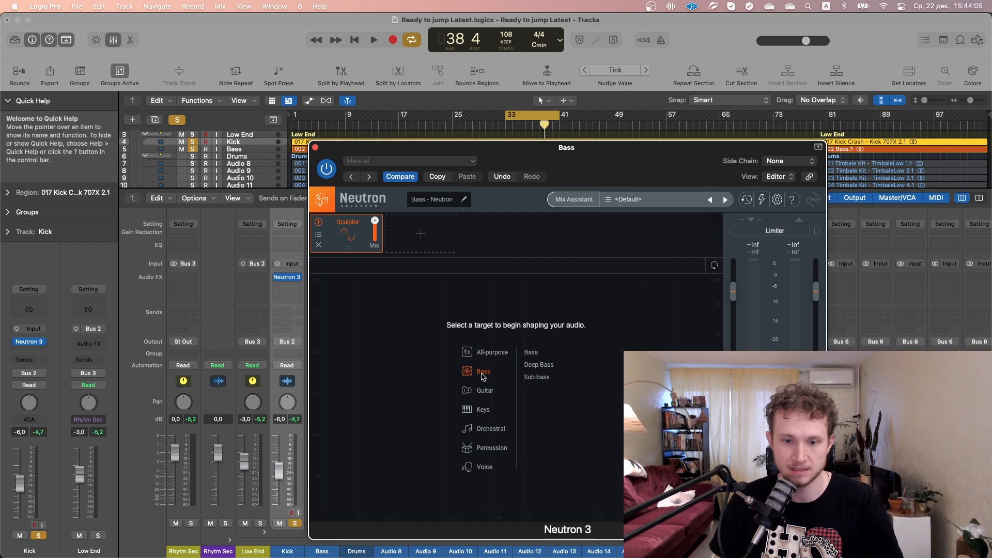
click(532, 355)
drag(487, 318, 482, 454)
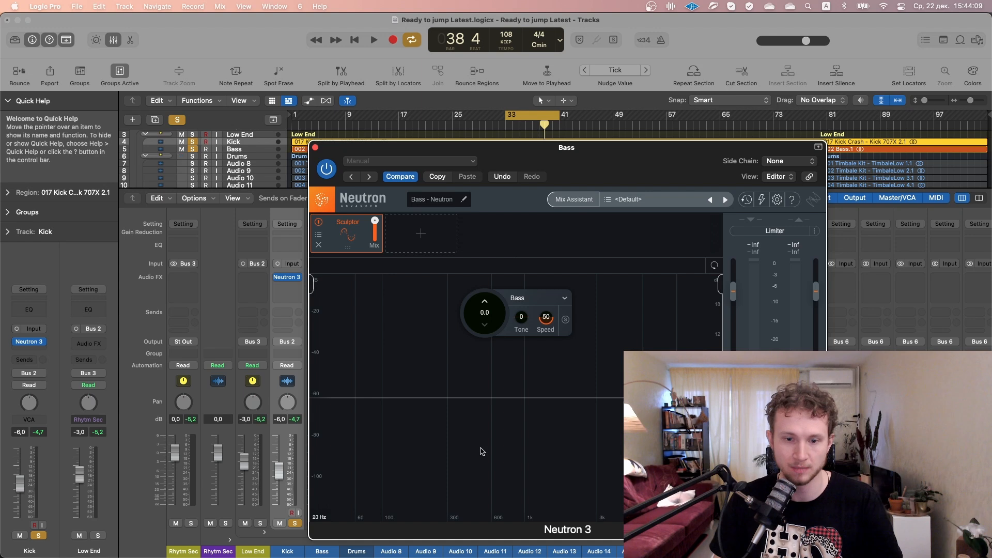
- Raise the Bass's Sculptor amount to about 35.2 while the loop plays, and stop playback
key(space)
drag(500, 325, 503, 276)
key(space)
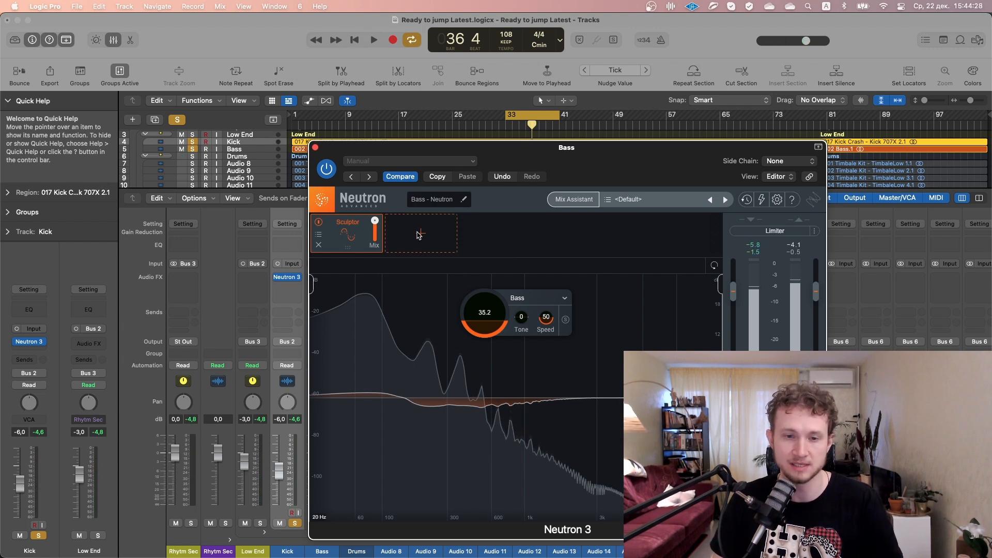
- Add an Equalizer module after the Bass's Sculptor, set its masking source to Kick - Neutron, and shift the plug-in window slightly
click(419, 235)
click(409, 286)
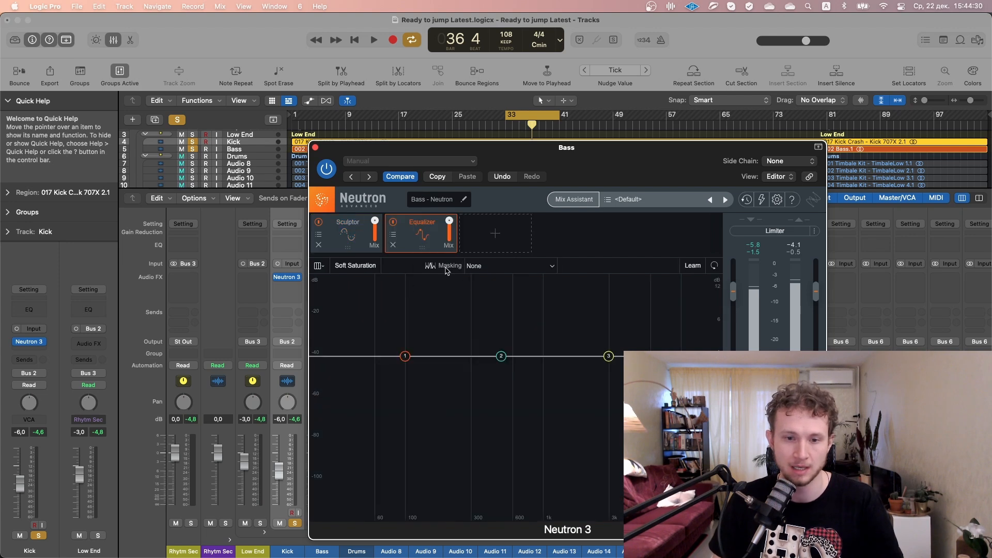
click(500, 270)
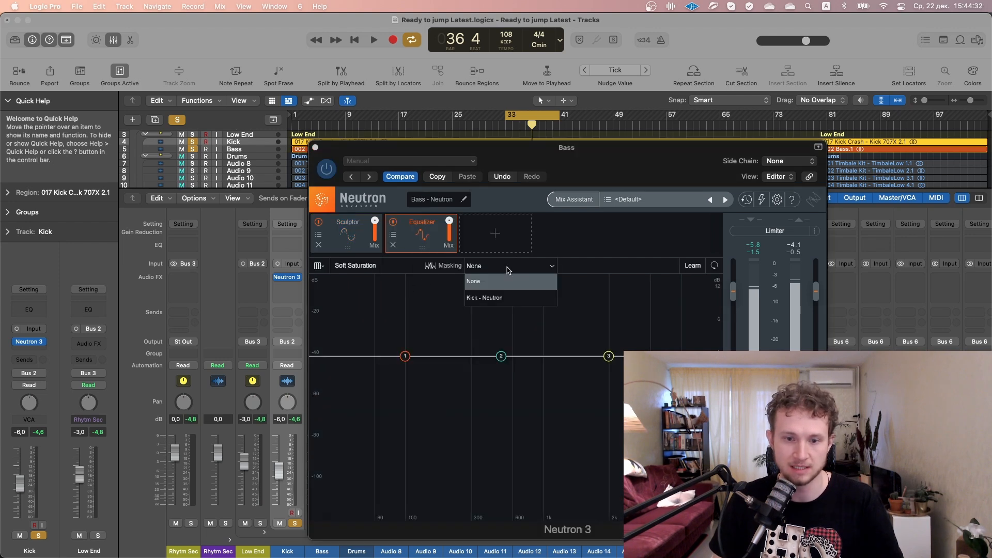
click(490, 299)
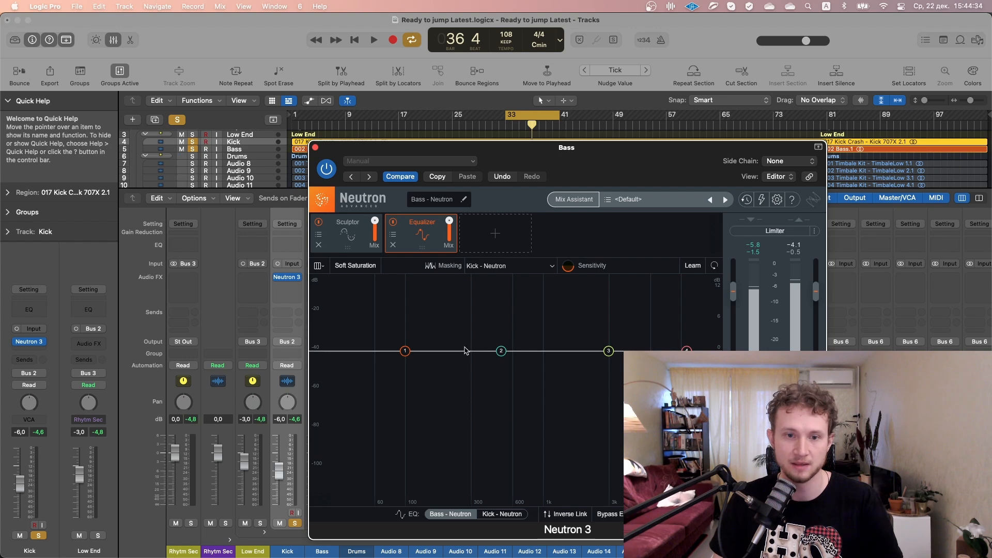
drag(554, 153, 578, 138)
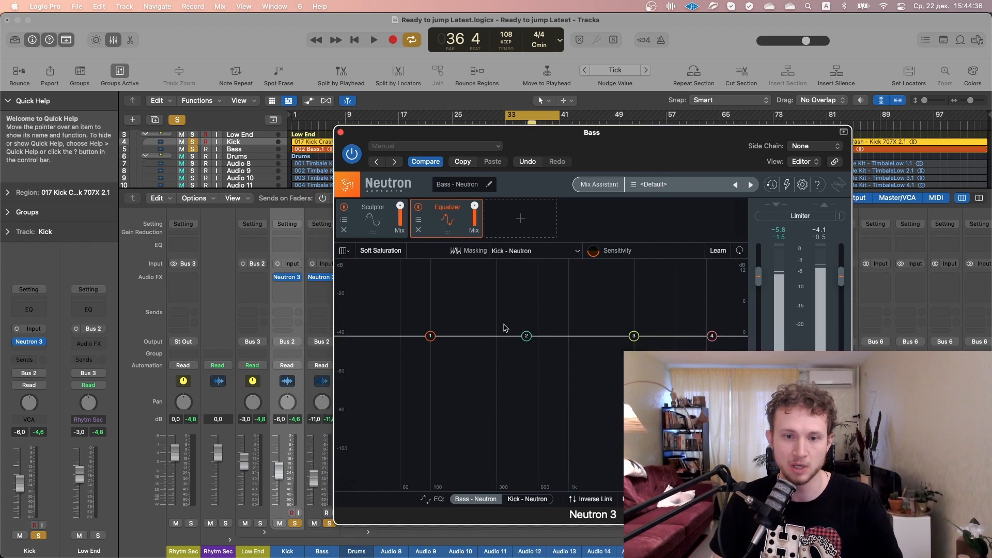
click(289, 280)
drag(499, 151, 157, 161)
drag(299, 179, 402, 185)
key(super+w)
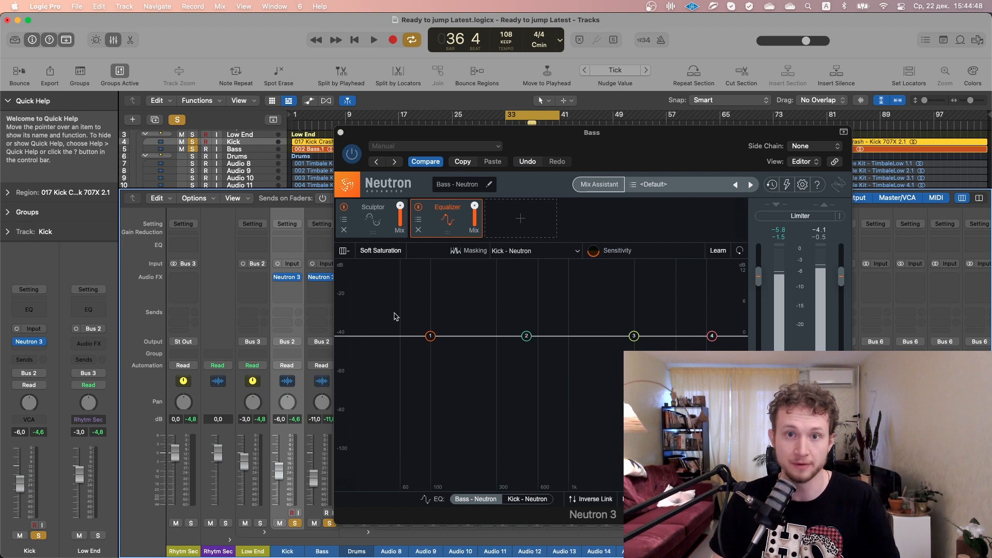
- Play the loop and adjust the masking sensitivity in the Bass's Equalizer
key(space)
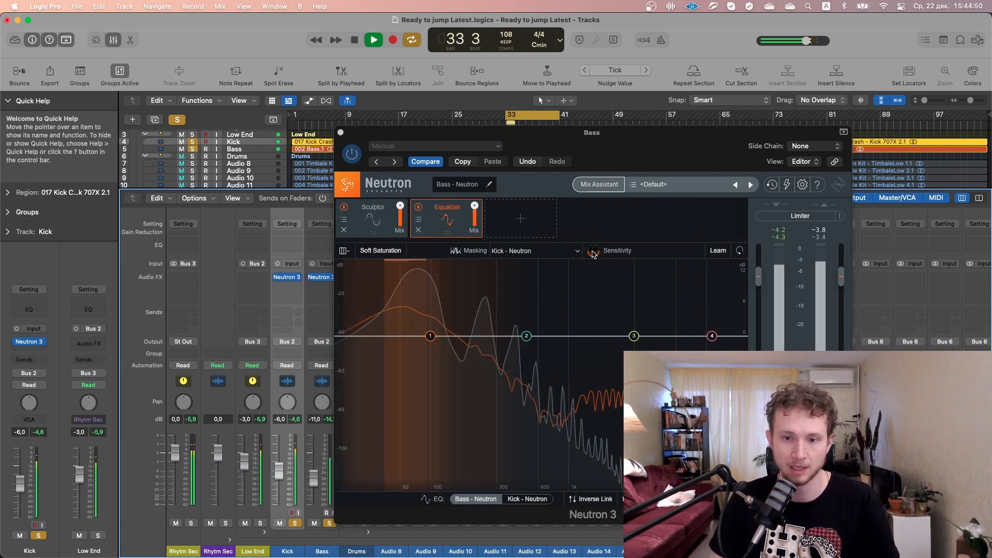
drag(593, 254, 586, 344)
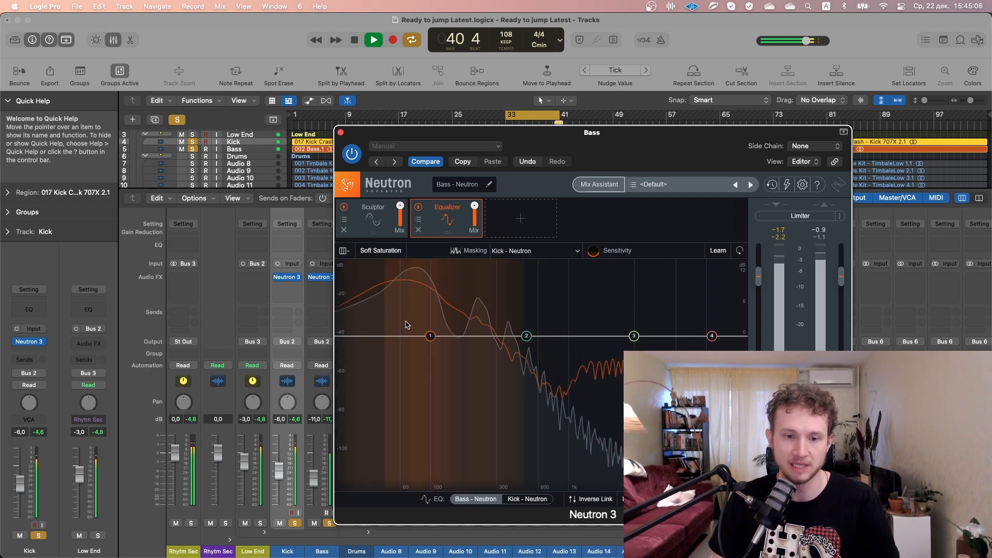
- Move the Bass's EQ band 1 to about 30 Hz, cut band 2 by 2 dB at 69 Hz, and stop playback
drag(430, 335, 356, 337)
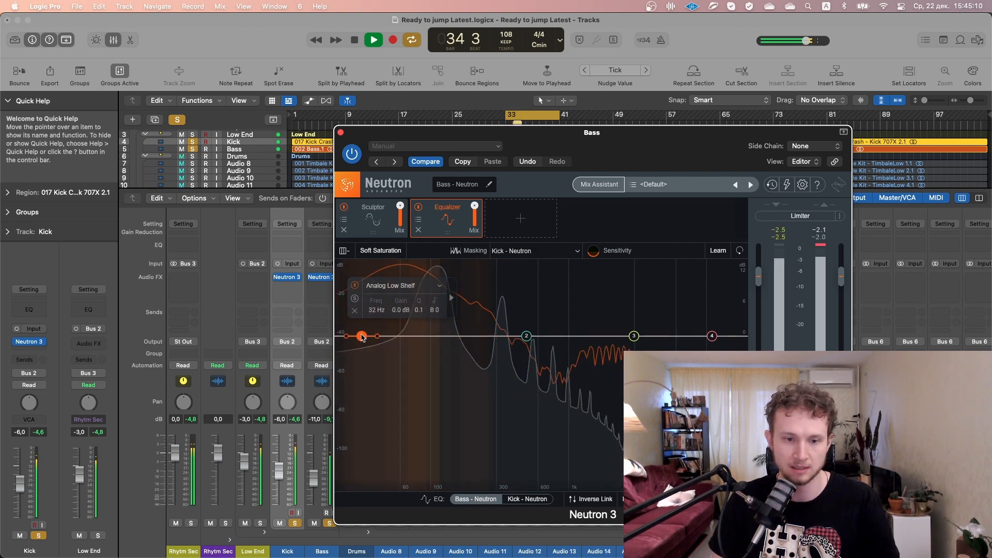
drag(526, 335, 408, 346)
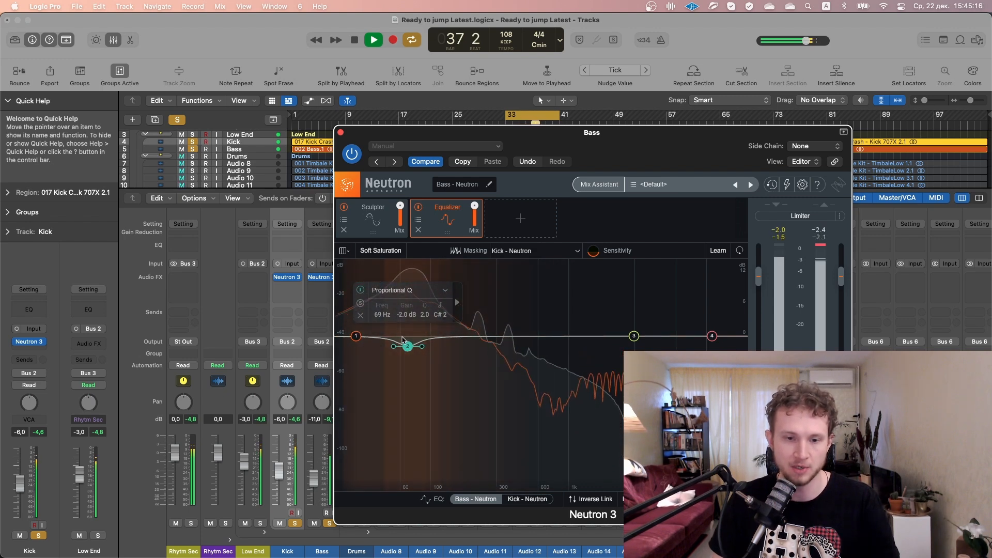
key(space)
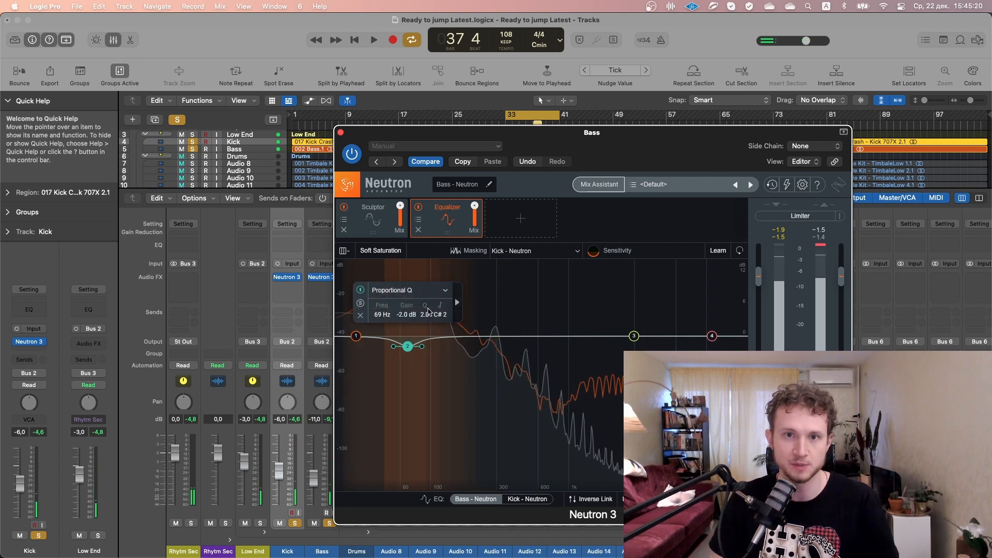
- Change the Bass's EQ band 2 to a Band Shelf and reset its gain to 0 dB at 69 Hz
click(408, 290)
mouse_move(409, 310)
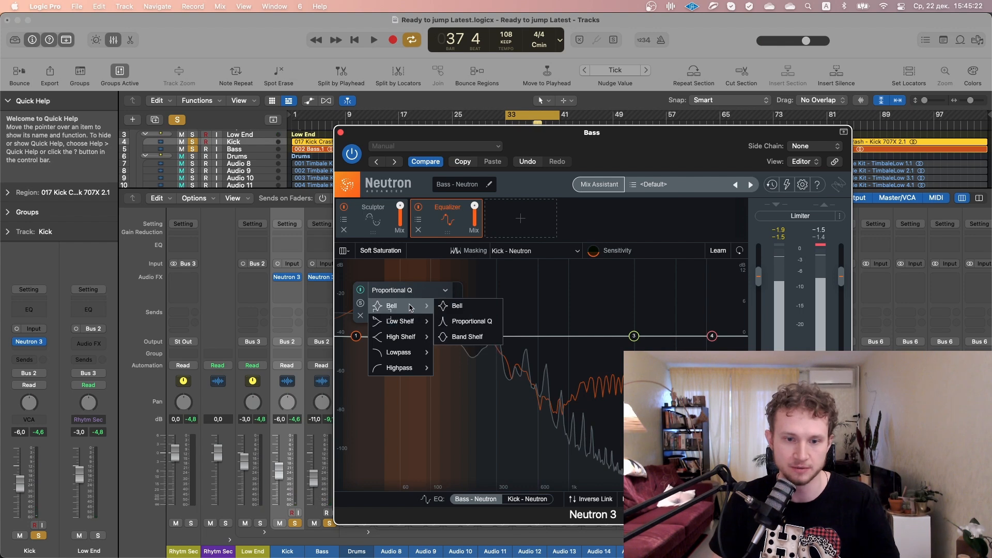
click(462, 337)
drag(408, 348, 407, 353)
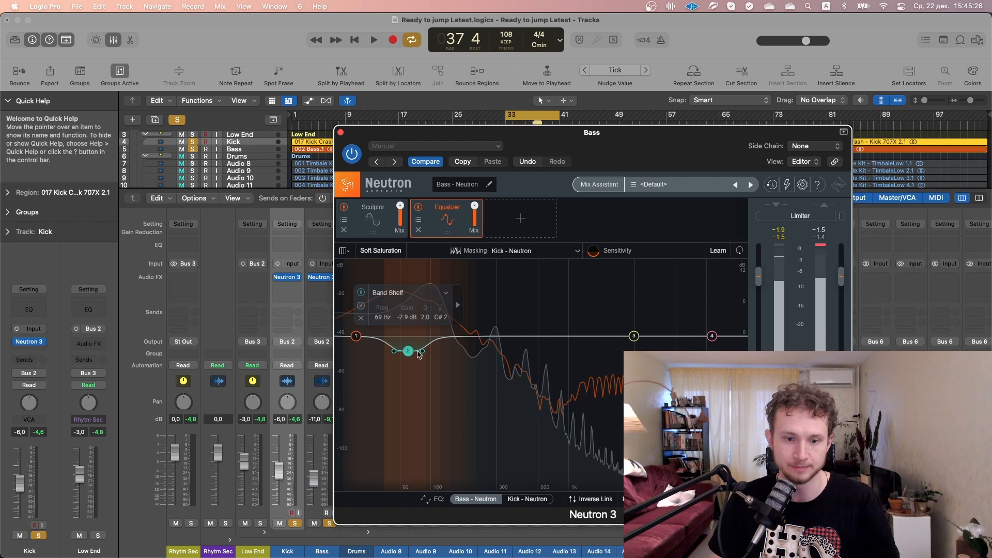
drag(408, 351, 407, 338)
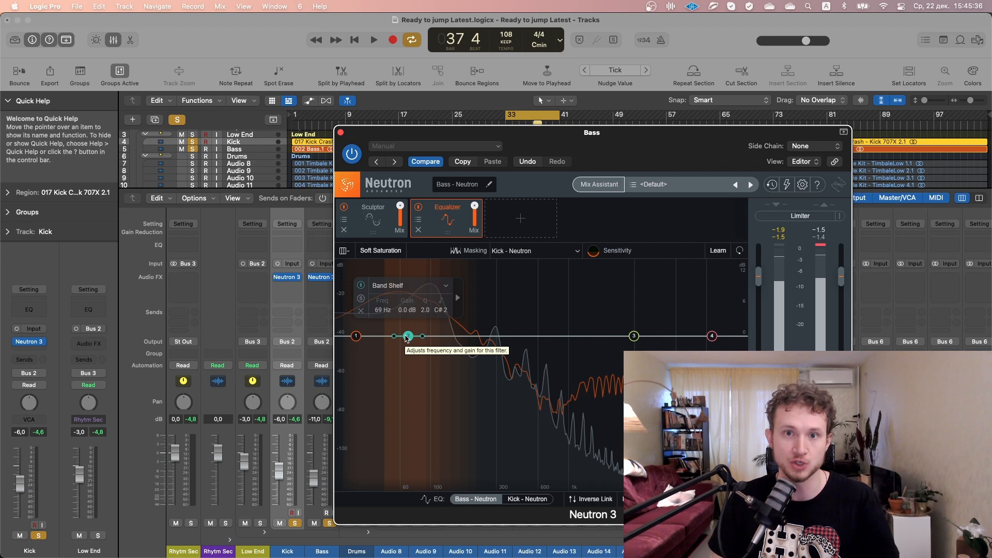
- Play the loop, cut the Bass's EQ band 2 by 6 dB at 67 Hz, and stop playback
key(space)
drag(406, 336, 406, 367)
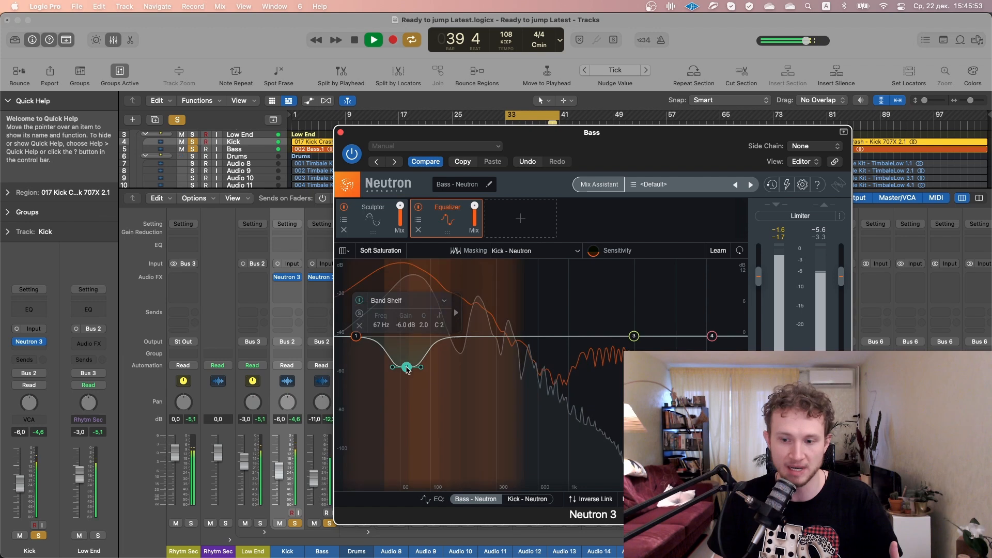
click(801, 497)
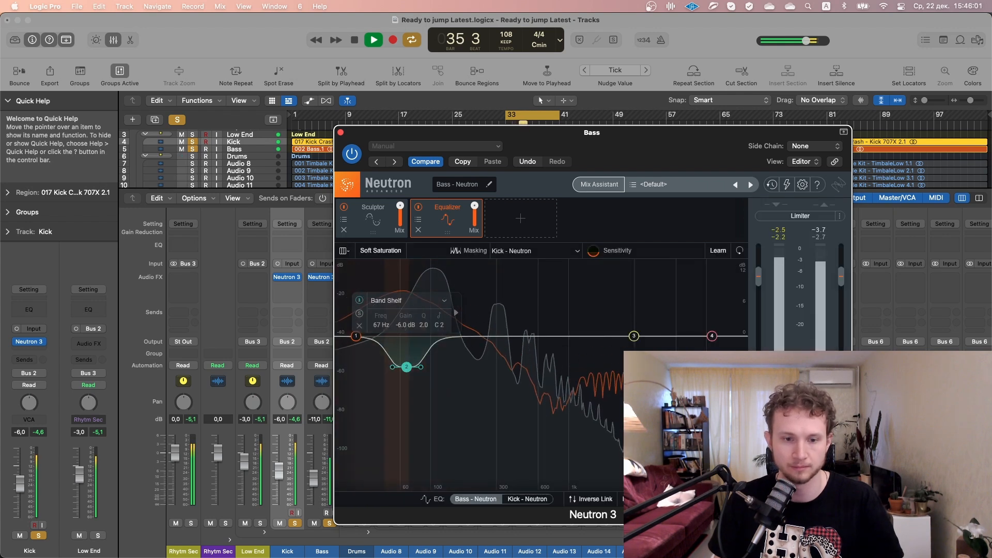
key(space)
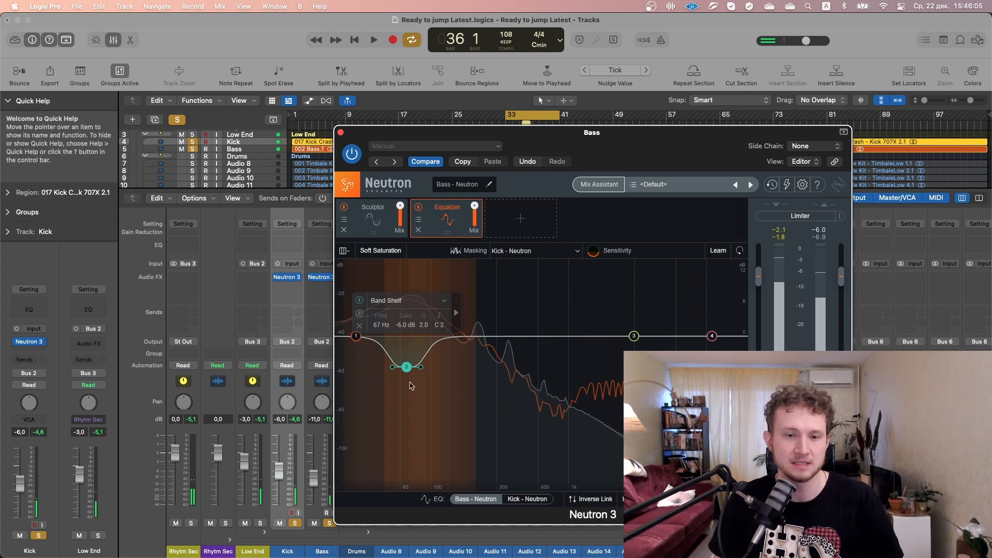
- Boost the Bass's EQ band 1 low shelf by 3 dB at 40 Hz while the loop plays
click(356, 337)
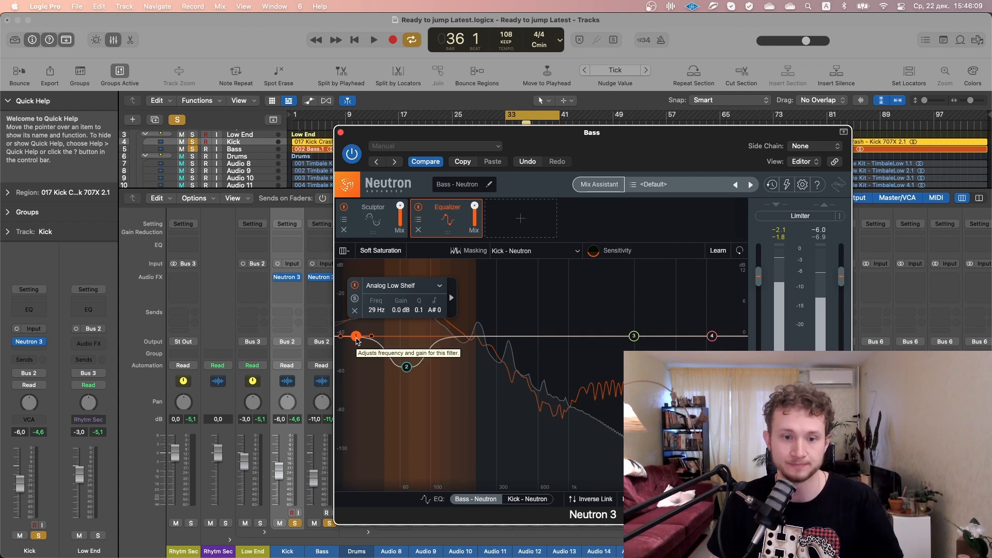
key(space)
drag(357, 339, 376, 326)
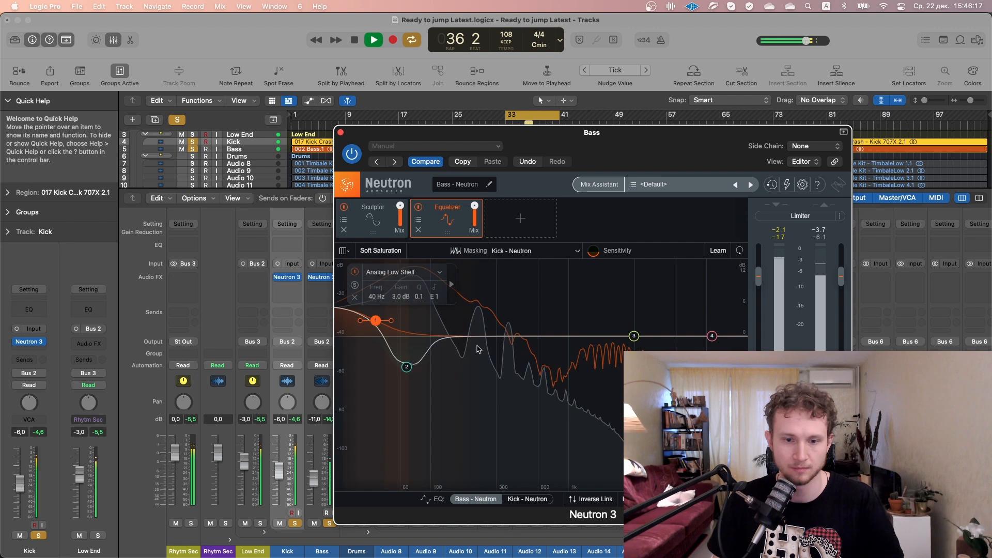
- Change the Bass's EQ band 3 to a Band Shelf, boost it 2.4 dB at 156 Hz, and stop playback
drag(634, 336, 465, 335)
click(501, 274)
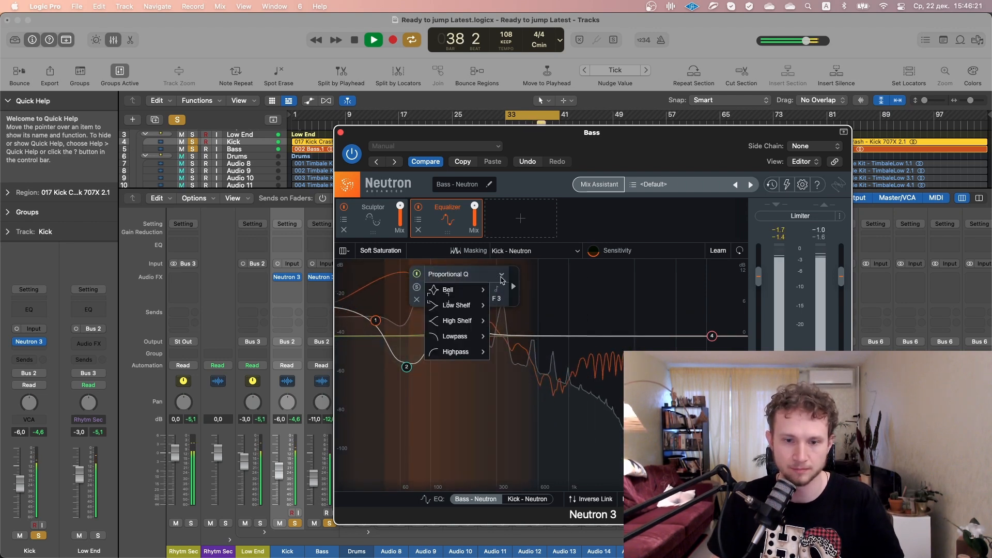
mouse_move(454, 290)
click(521, 322)
drag(463, 323, 457, 324)
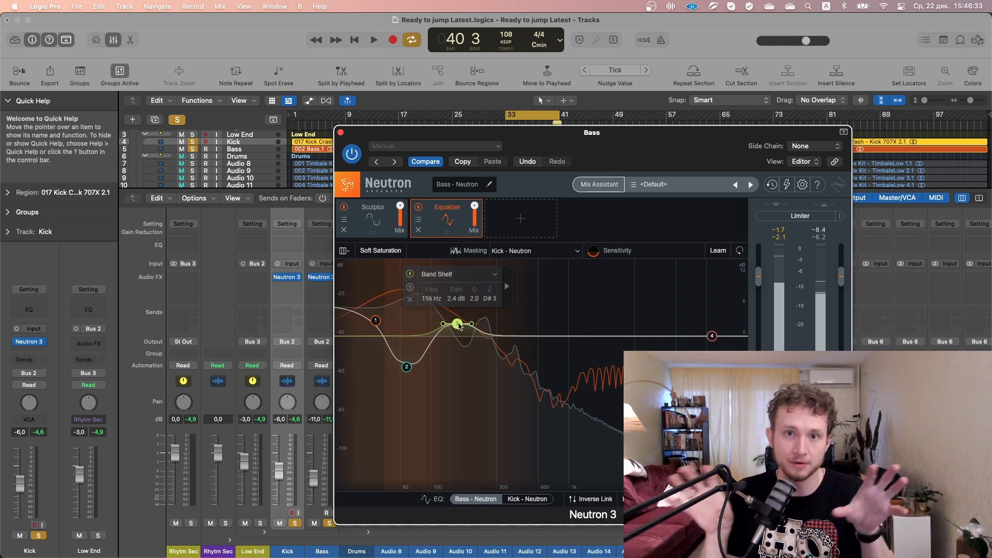
- Play the loop, move the Bass's EQ band 3 to 128 Hz with a 2.5 dB boost, and stop playback
key(space)
drag(459, 326, 447, 323)
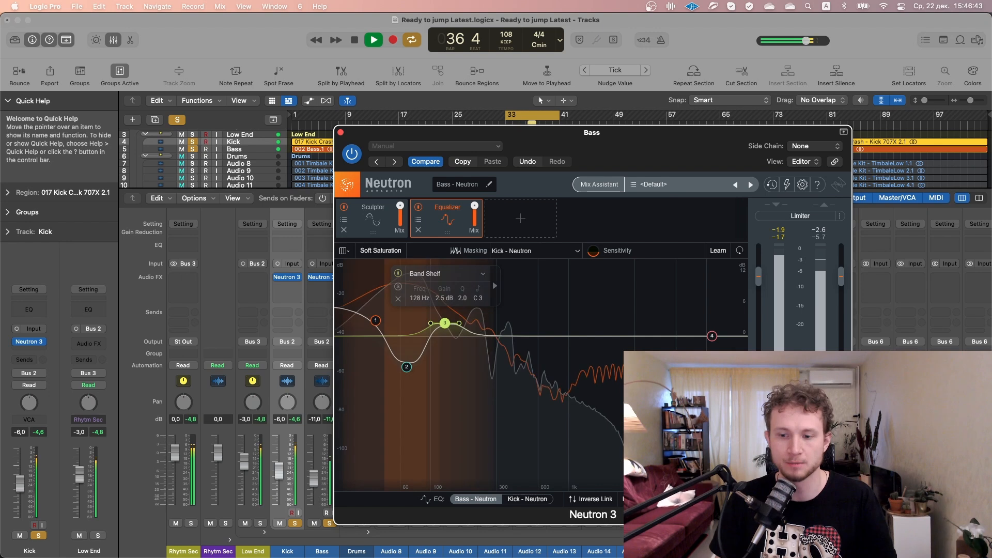
key(space)
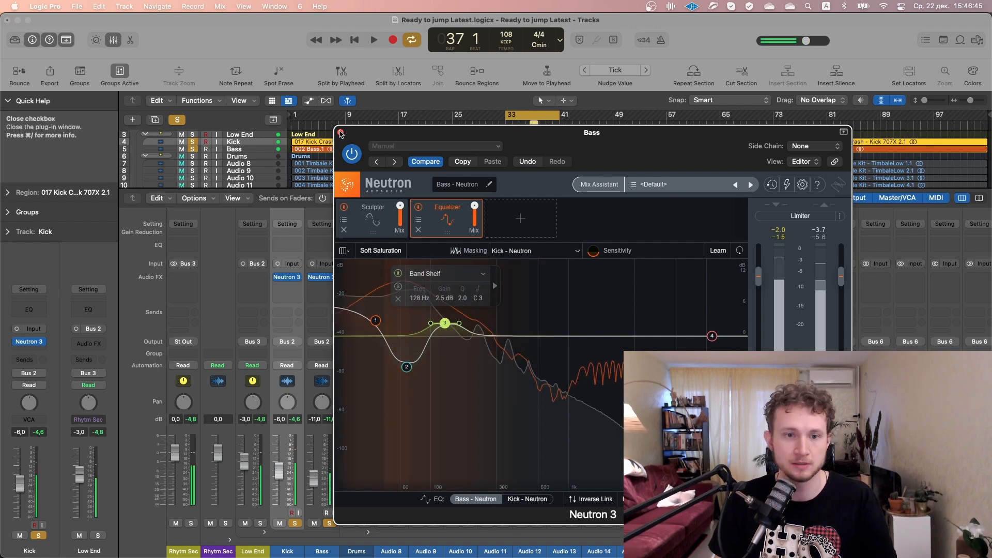
- Close the Bass plug-in window and compare the looped kick and bass with their Neutron 3 plug-ins bypassed and enabled
click(340, 133)
key(space)
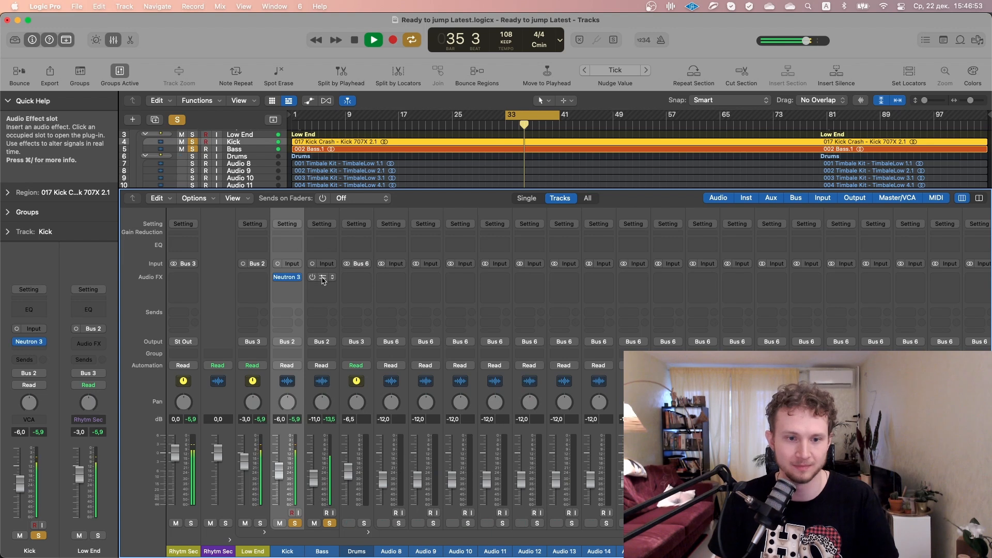
click(314, 278)
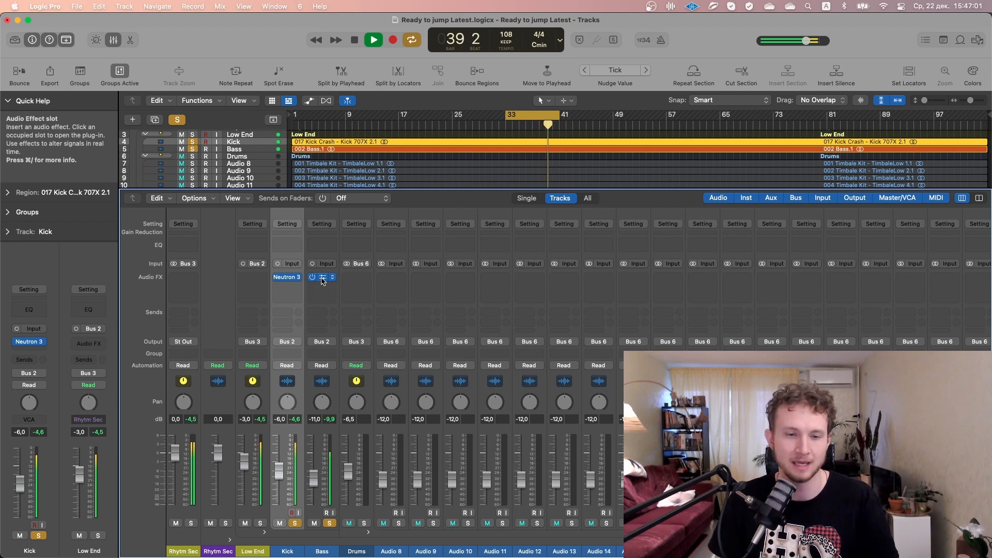
click(279, 278)
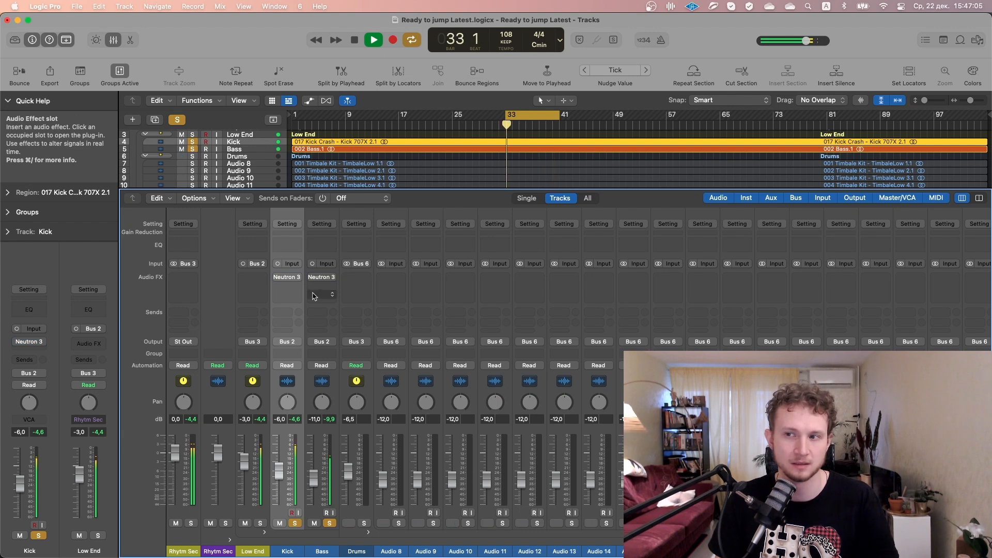
key(space)
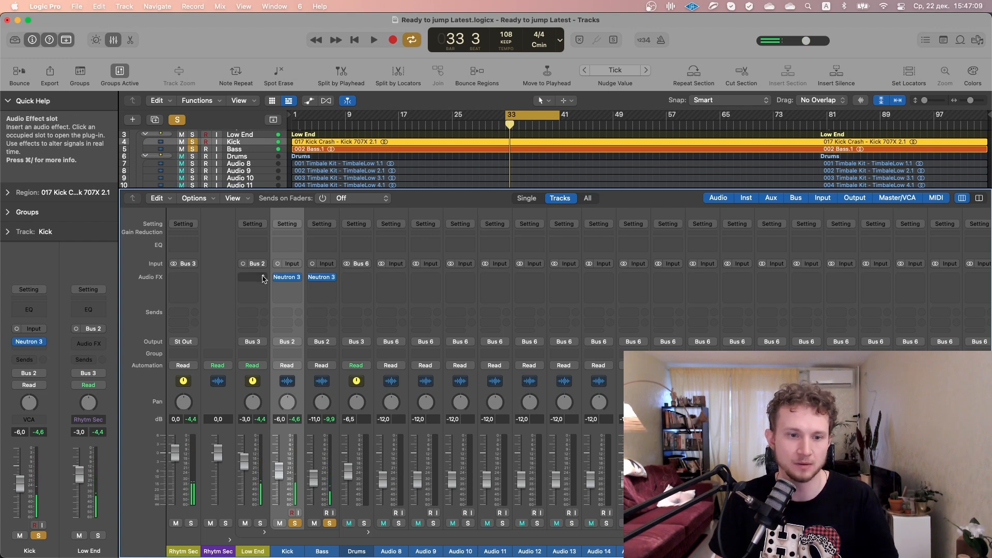
- Insert Neutron 3 on the Low End channel and move its plug-in window aside to uncover the mixer channels
click(263, 279)
mouse_move(283, 303)
click(364, 303)
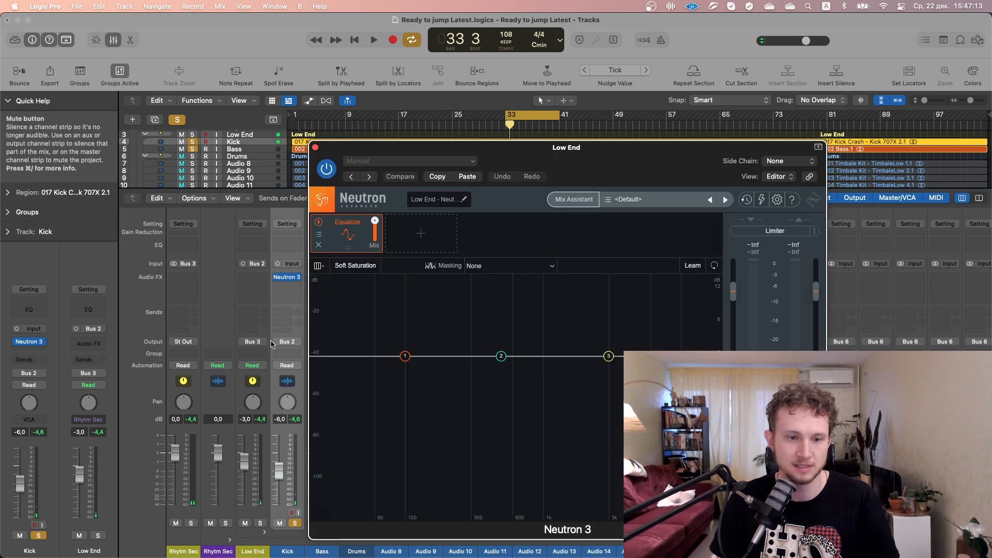
drag(390, 155, 478, 159)
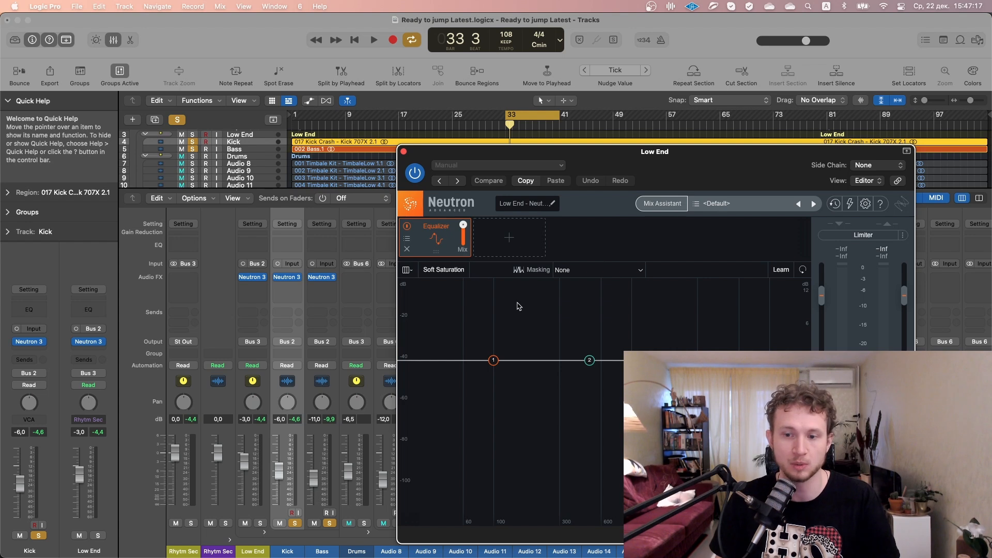
- Play the loop, boost the Low End's EQ band 4 high shelf by 1.5 dB at 633 Hz, and compare with the processing bypassed
key(space)
drag(745, 358, 604, 354)
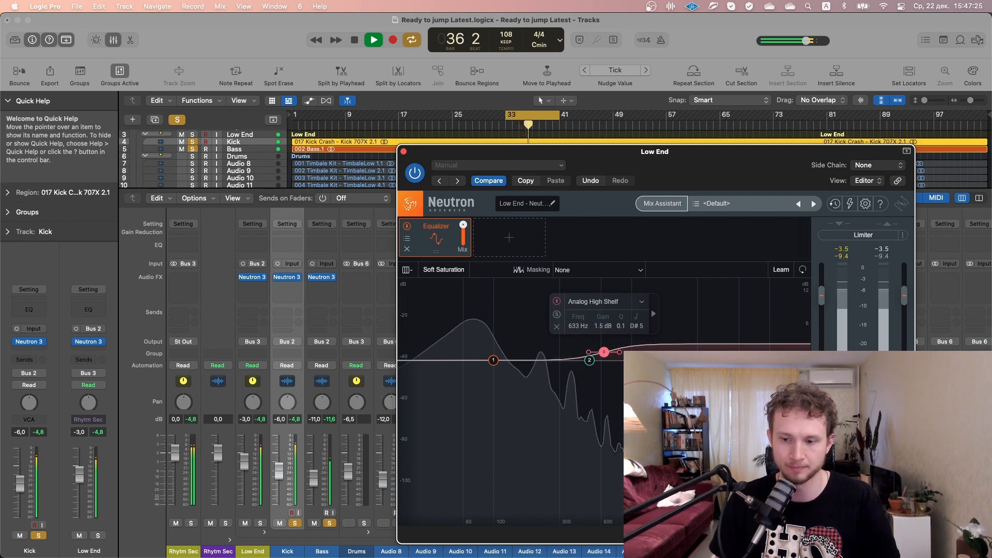
click(881, 534)
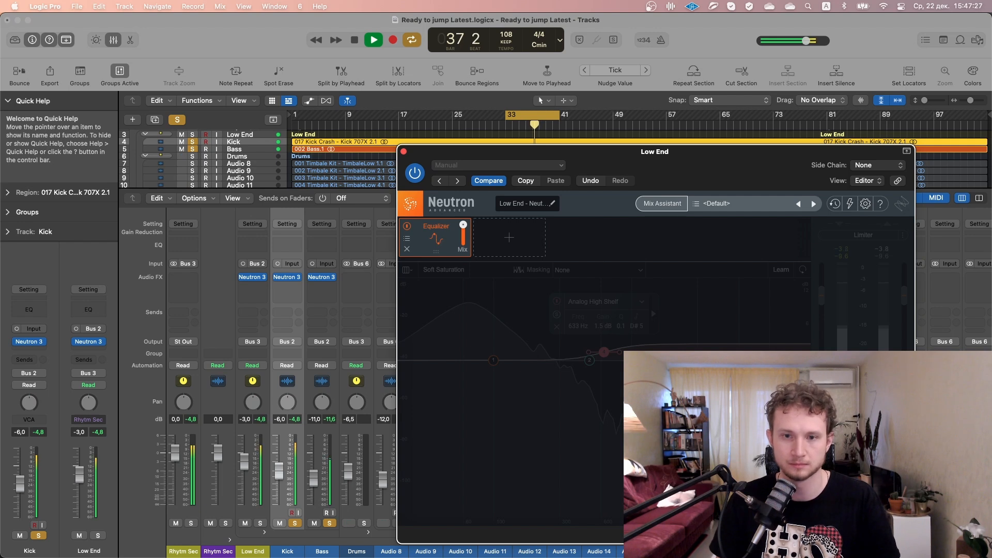
click(881, 534)
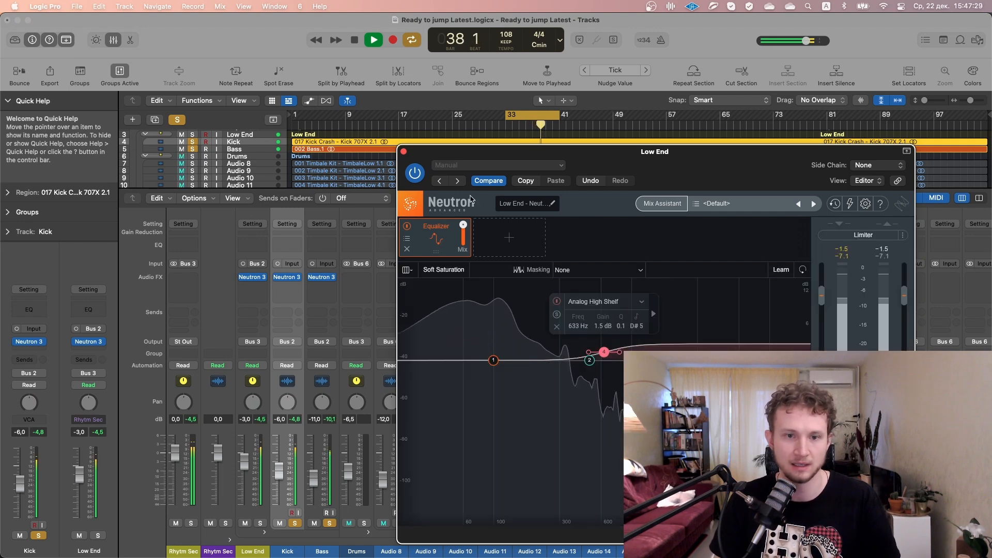
- Close the Low End plug-in window, select the Low End channel, and compare the loop with its Neutron 3 plug-ins bypassed and enabled
click(404, 152)
key(space)
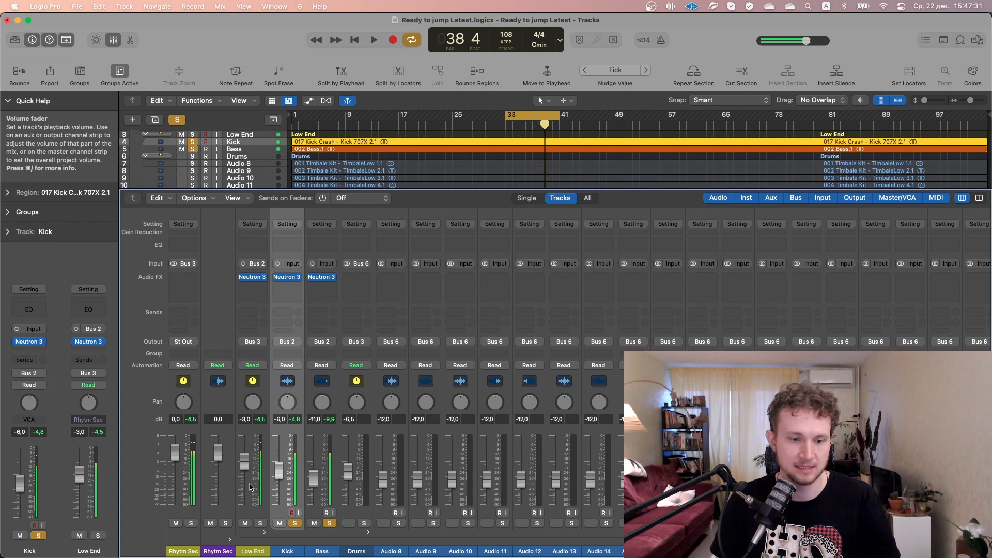
click(248, 512)
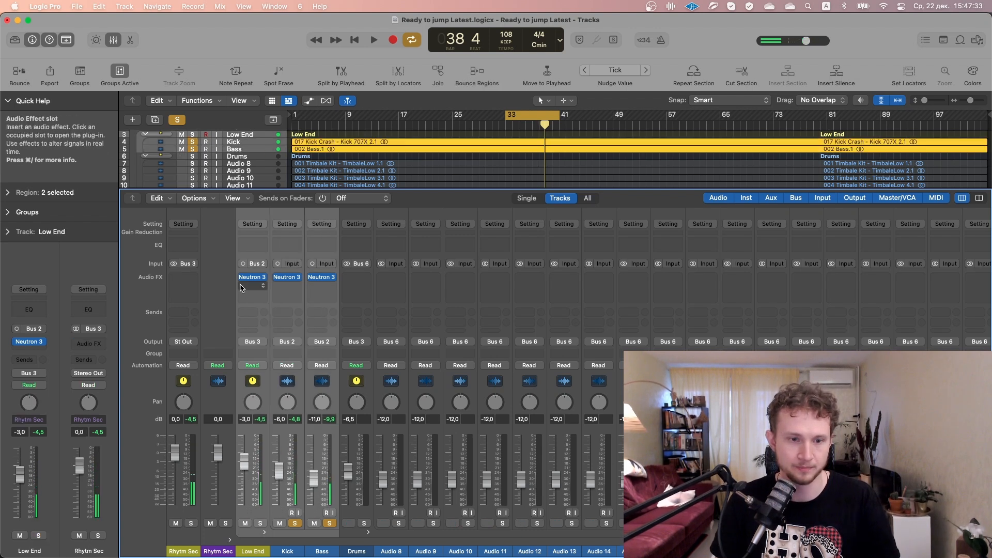
key(space)
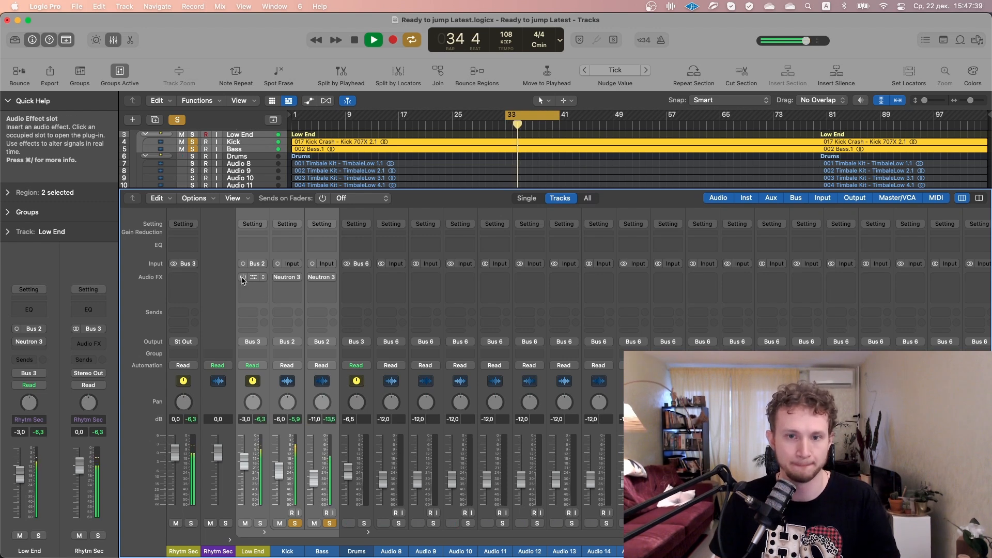
click(242, 277)
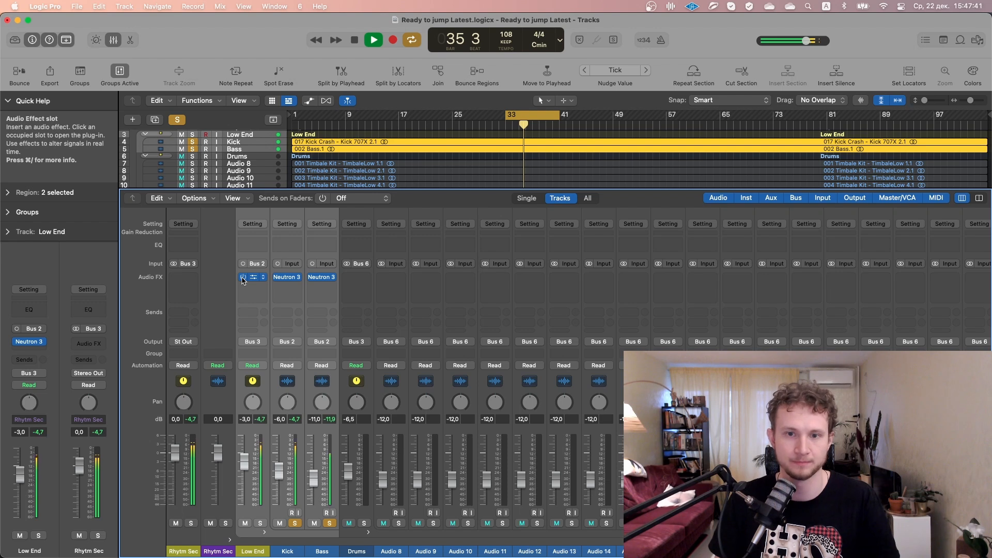